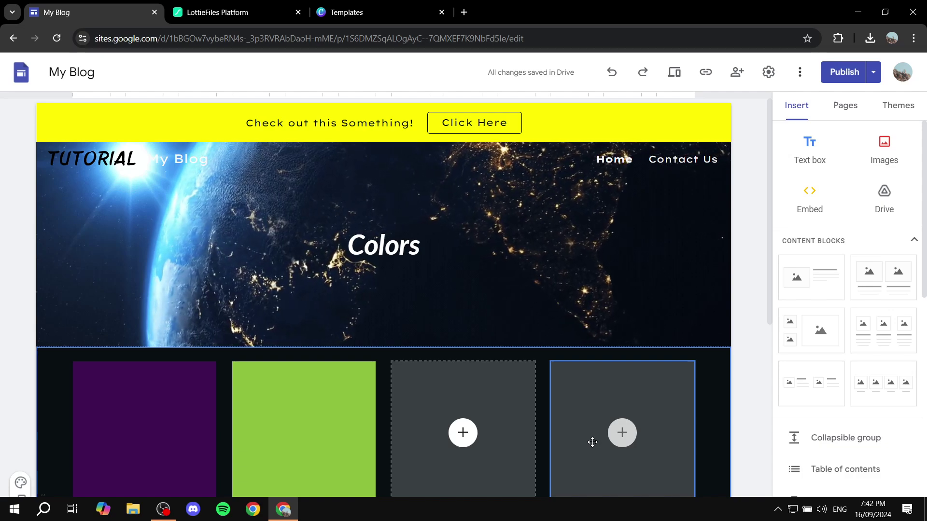
Step: Select the Colors header on the My Blog page and scroll through the page
left_click(511, 295)
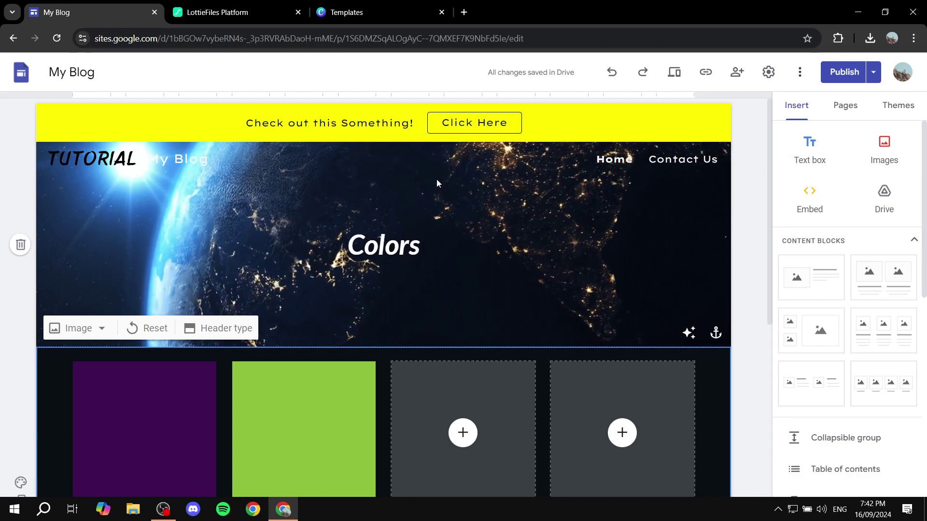
scroll(538, 288, "down", 6)
scroll(407, 324, "up", 6)
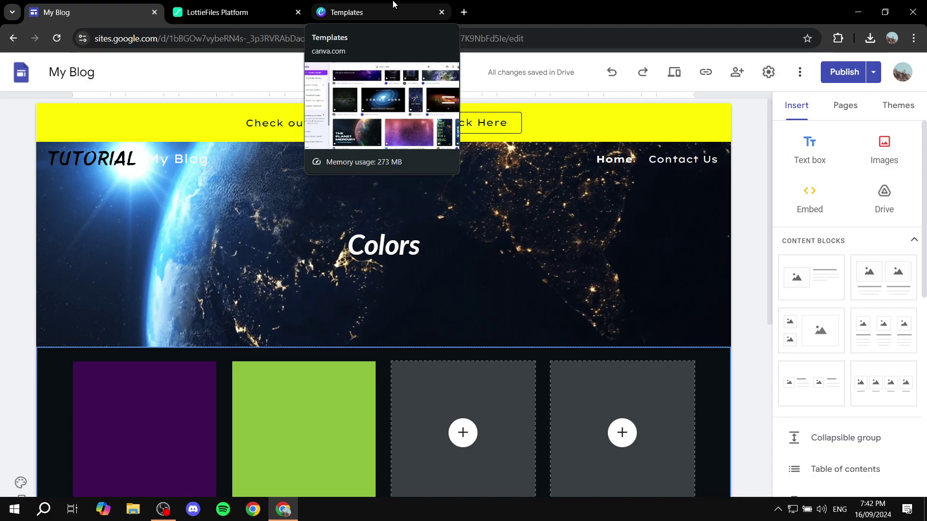
Step: Open the nebula 'Swirling Stars and Space Video Virtual Background' template in the Canva editor
left_click(394, 4)
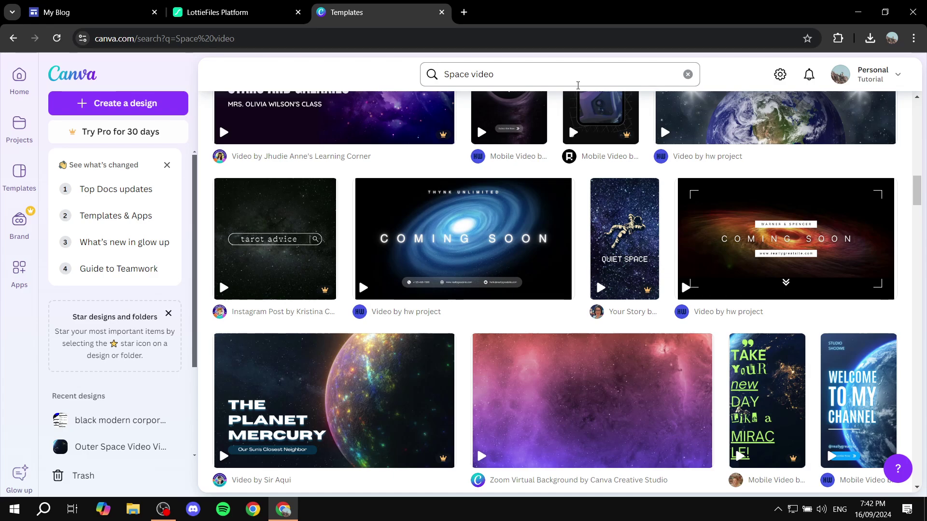
mouse_move(560, 379)
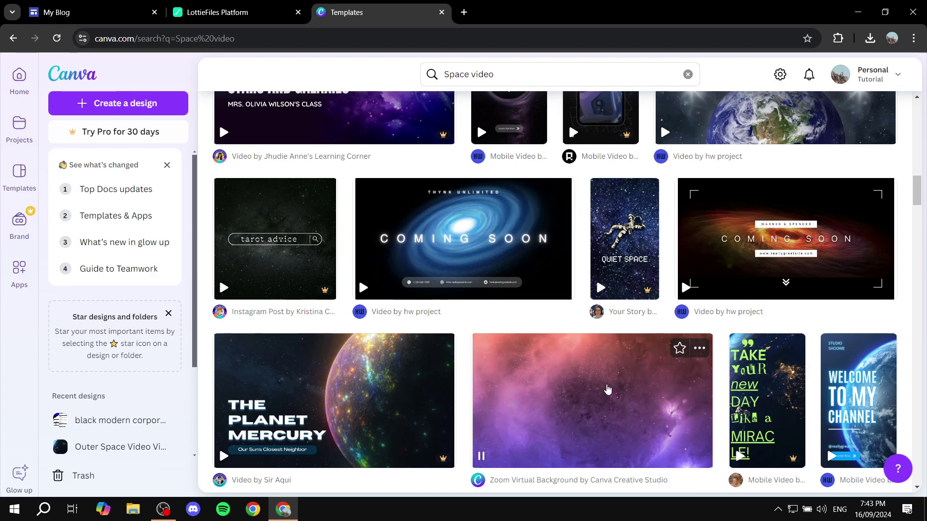
left_click(610, 388)
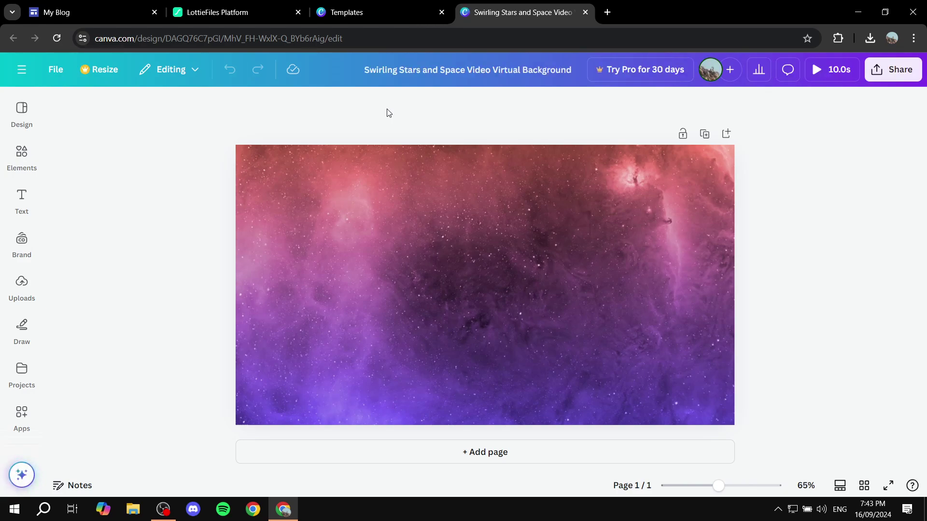
Step: Trim the nebula background video from 10.0s down to 5.0s
left_click(384, 195)
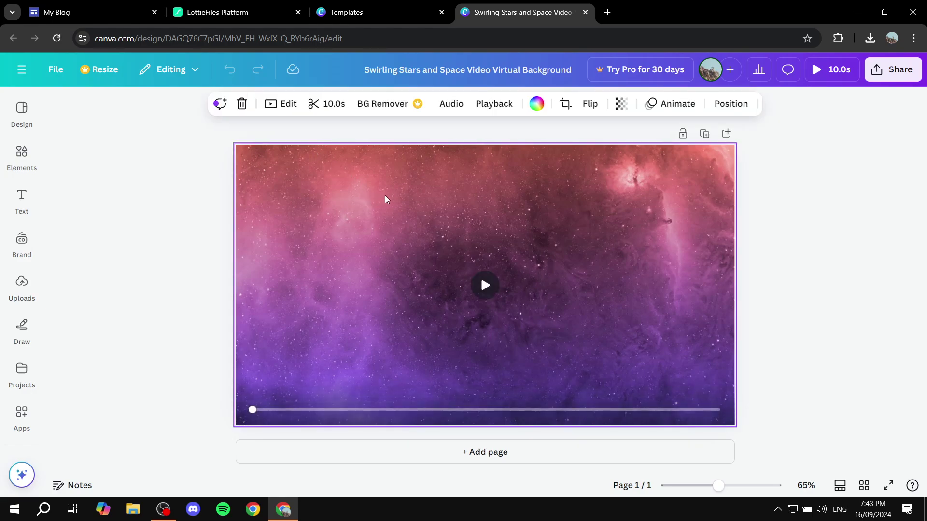
left_click(330, 105)
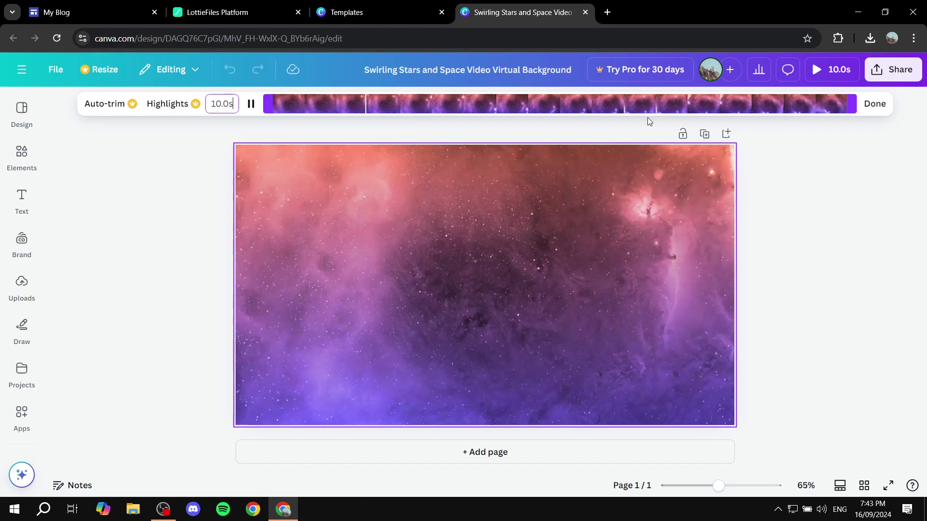
left_click_drag(852, 103, 565, 98)
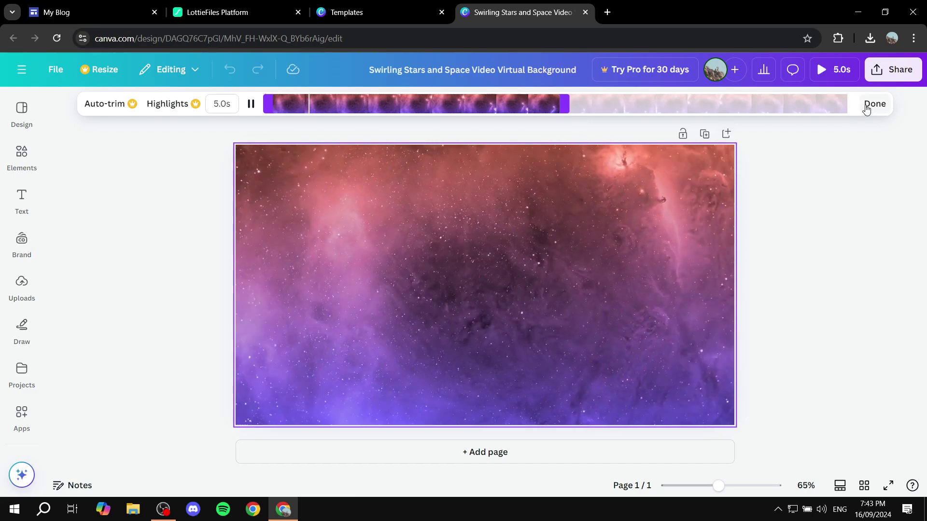
left_click(872, 104)
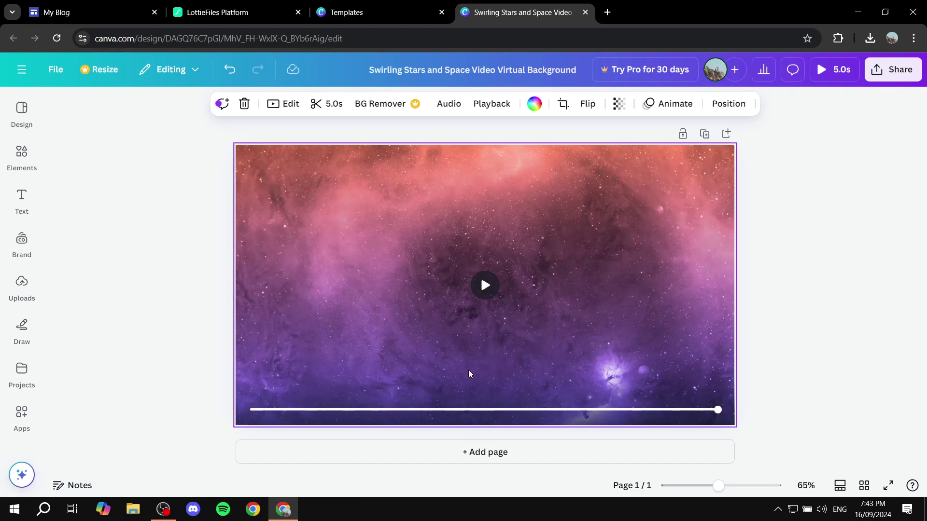
Step: Download the trimmed nebula design as a GIF and check Chrome's recent downloads list
left_click(890, 74)
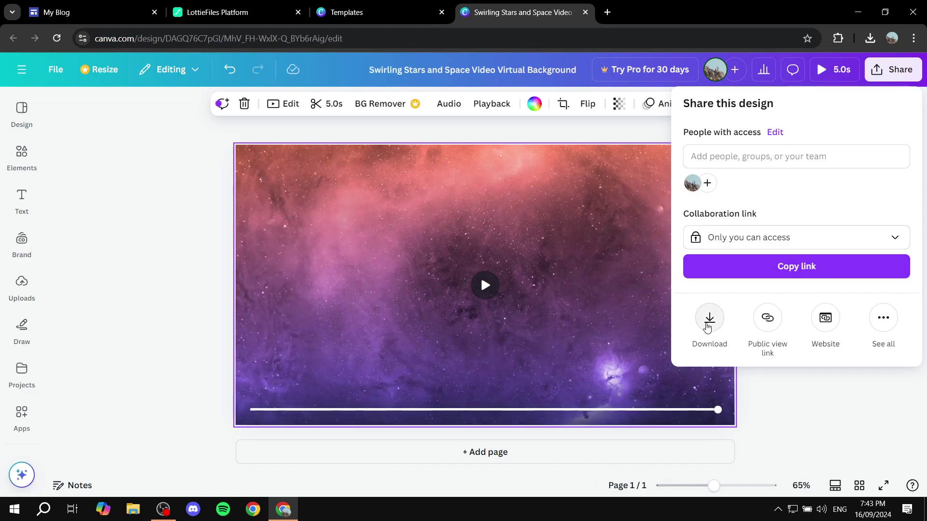
left_click(708, 325)
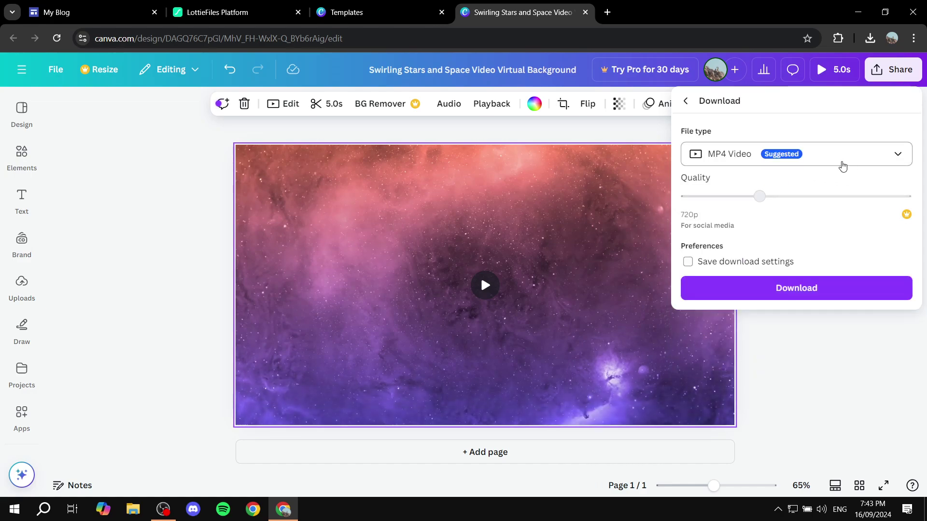
left_click(841, 163)
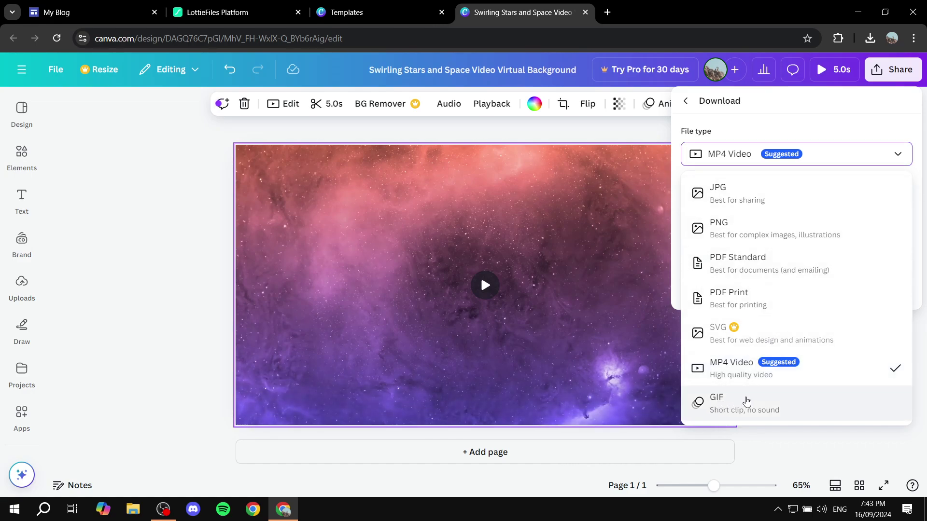
left_click(747, 402)
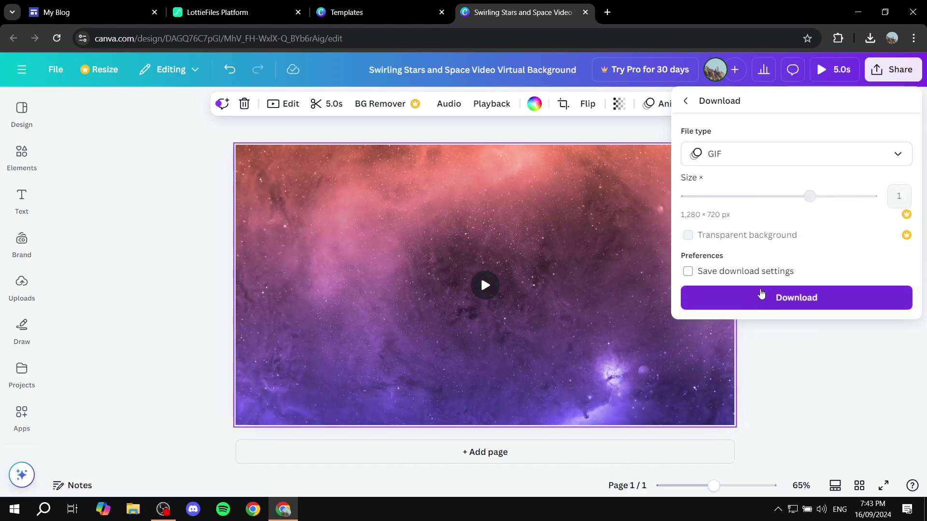
left_click(794, 297)
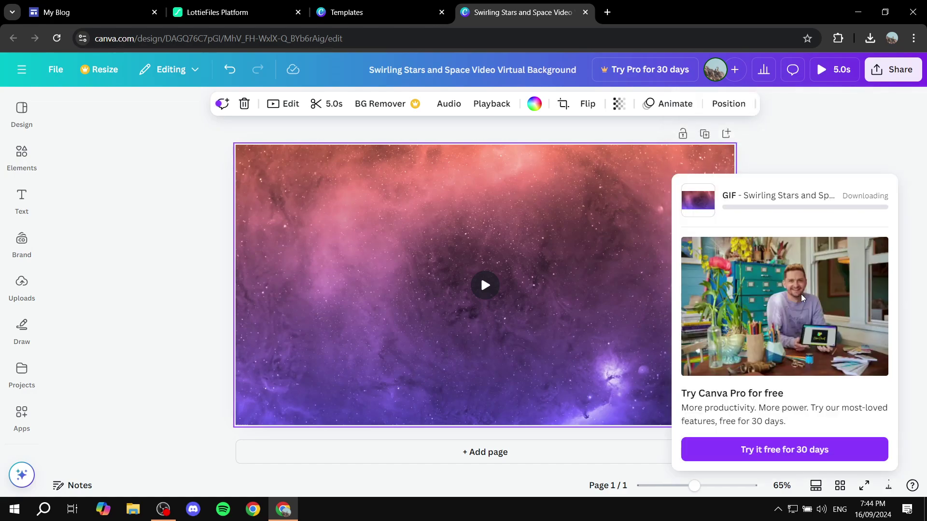
left_click(815, 143)
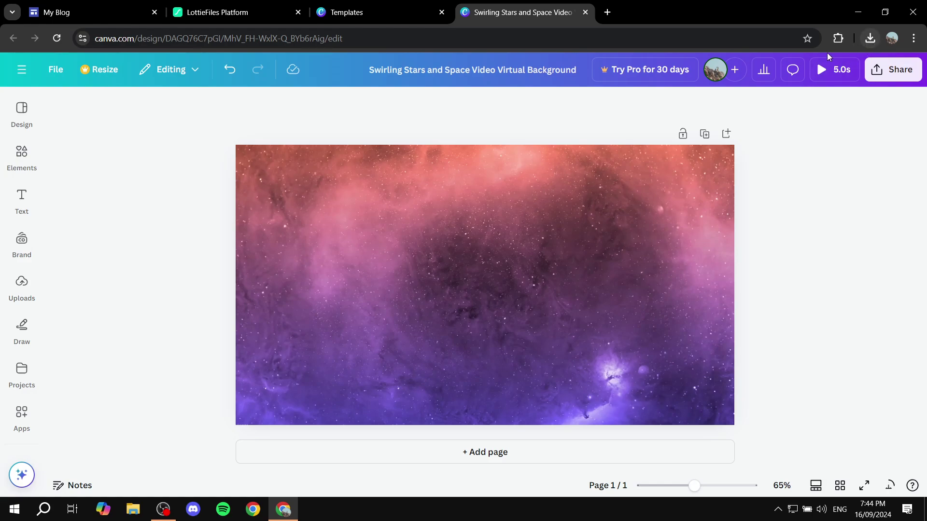
left_click(870, 36)
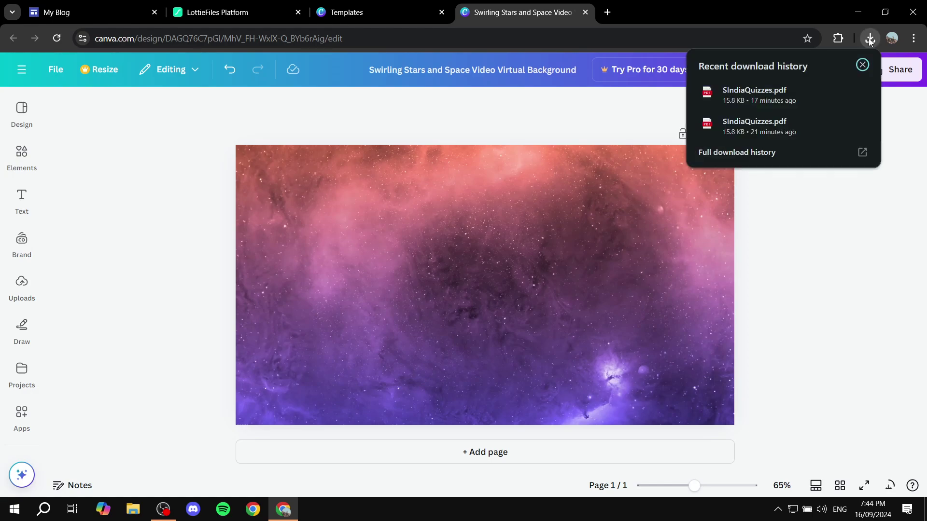
left_click(863, 64)
Step: Move the downloaded Swirling Stars GIF from the Downloads folder onto the desktop
left_click(225, 9)
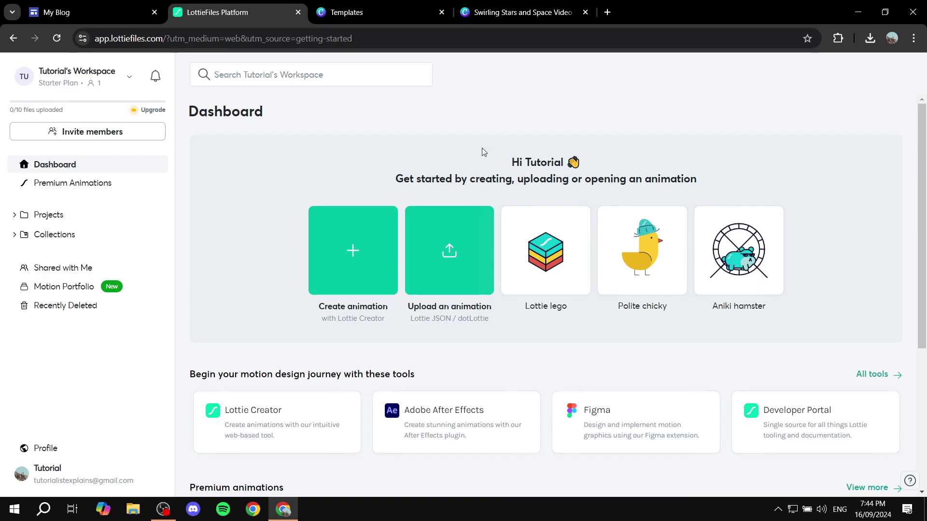
left_click(483, 39)
left_click(516, 12)
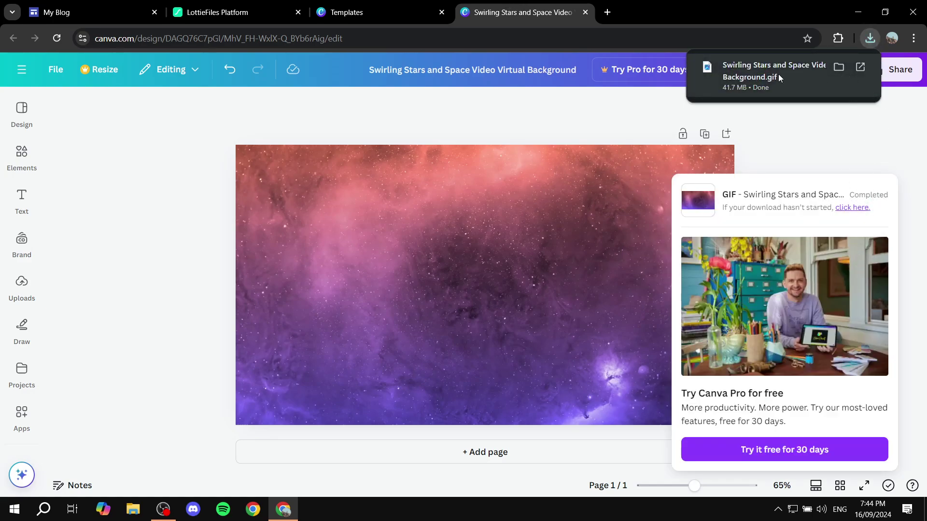
left_click(838, 67)
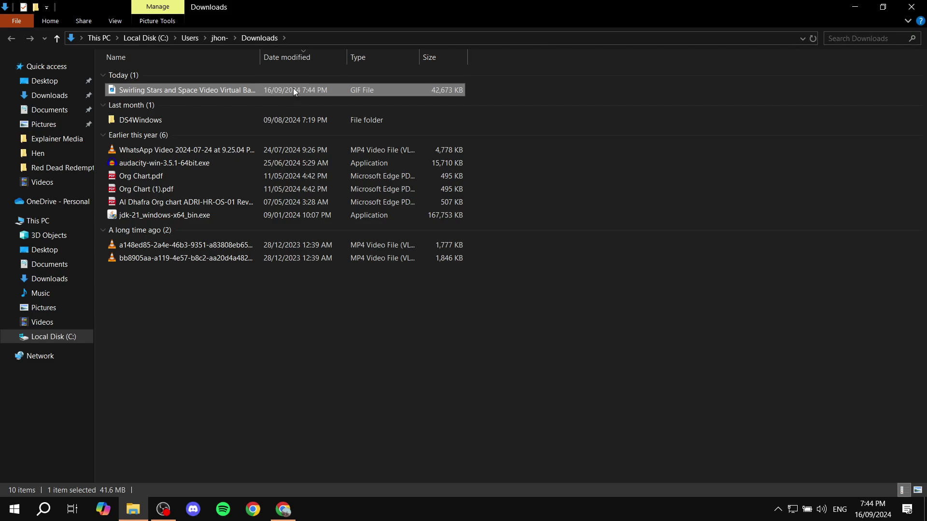
left_click_drag(907, 492, 462, 222)
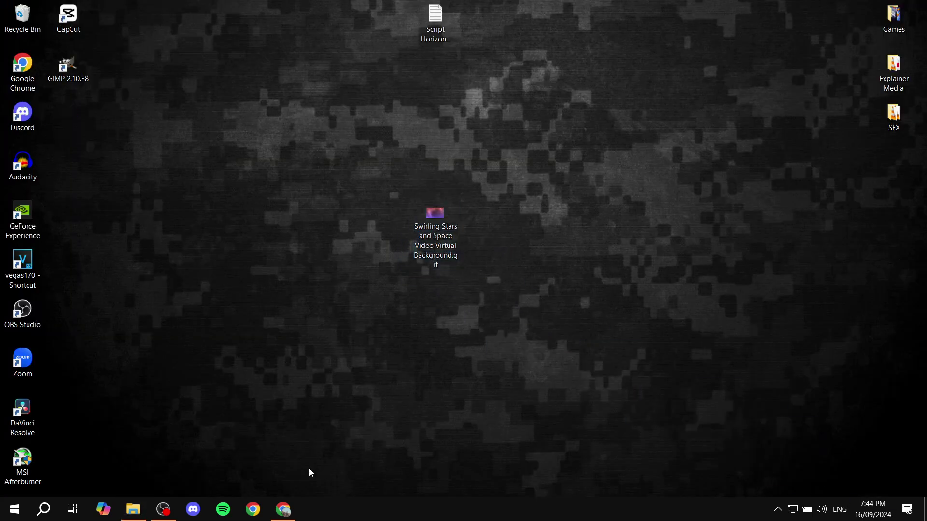
left_click(283, 509)
Step: Replace the header background with the Swirling Stars GIF uploaded from the Desktop
left_click(77, 12)
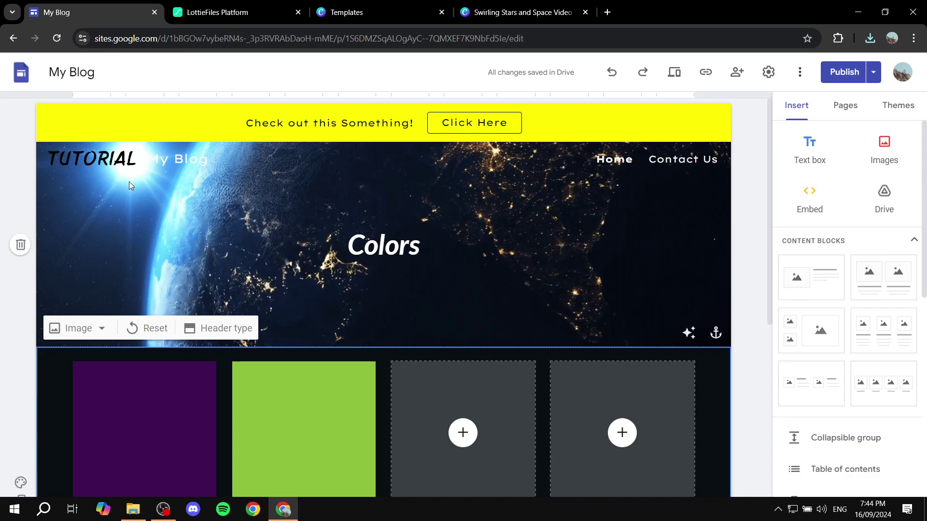
mouse_move(102, 316)
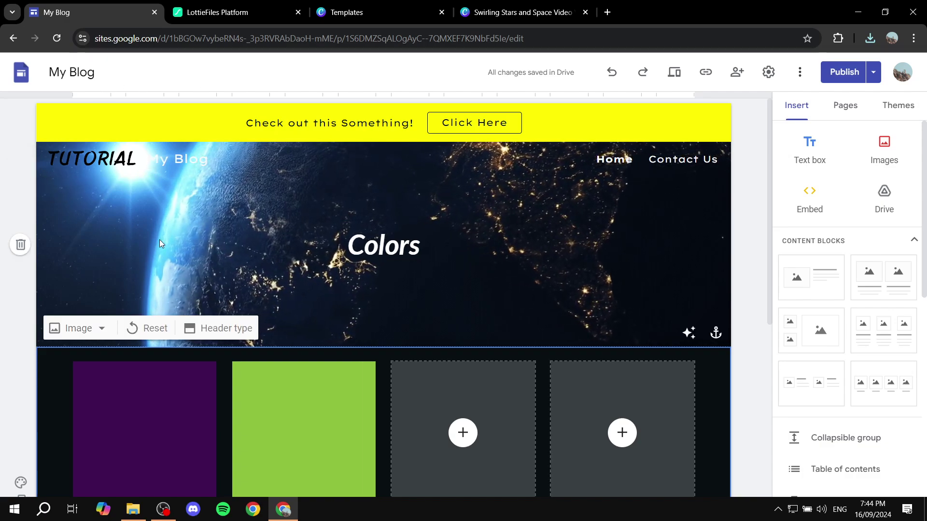
left_click(102, 327)
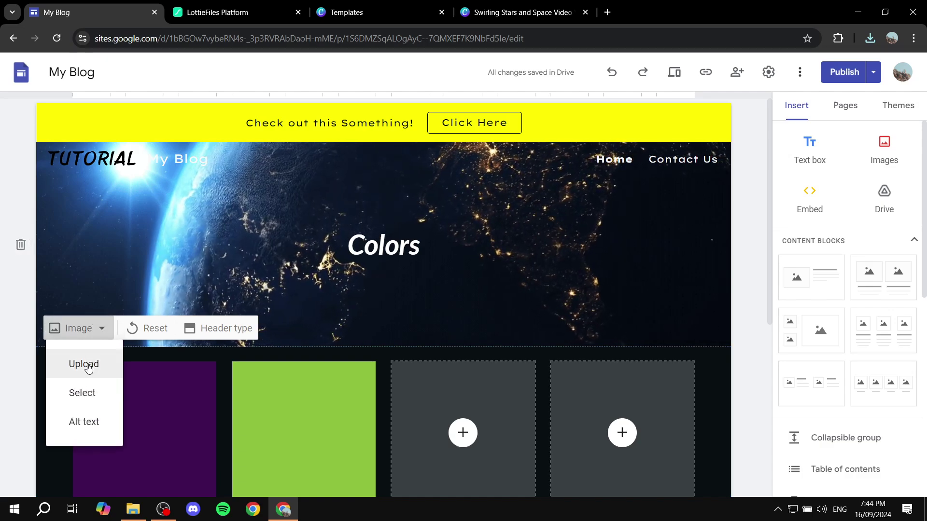
left_click(88, 365)
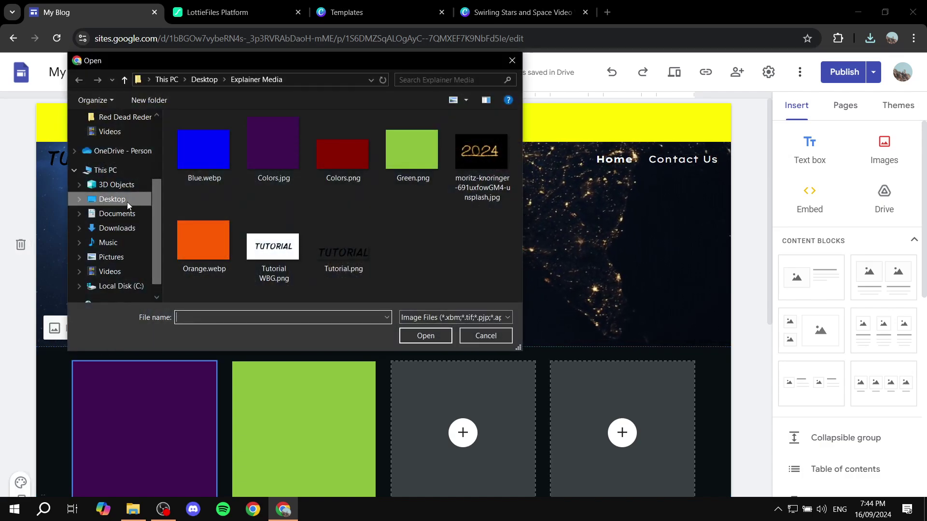
left_click(123, 200)
double_click(411, 145)
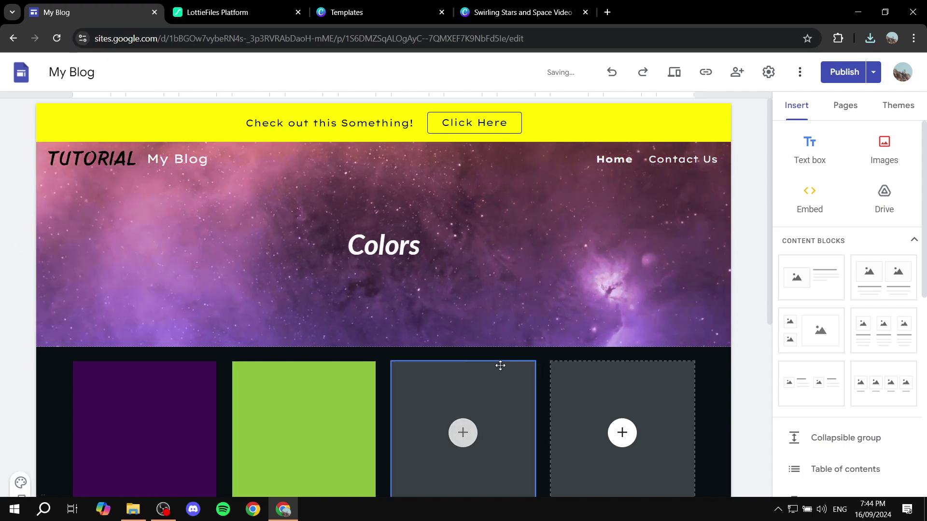
Step: Insert the Swirling Stars GIF as an uploaded image below the Colors header
scroll(567, 277, "down", 4)
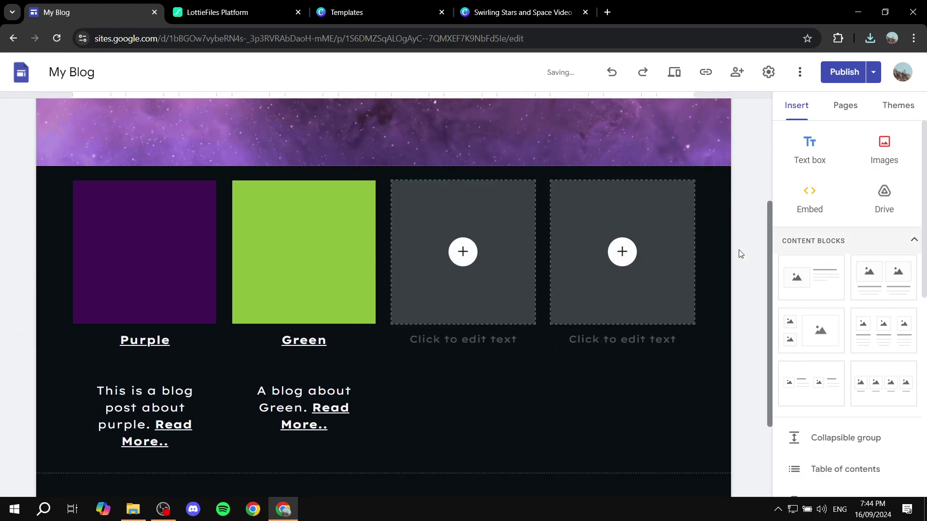
scroll(469, 217, "down", 1)
scroll(470, 217, "up", 3)
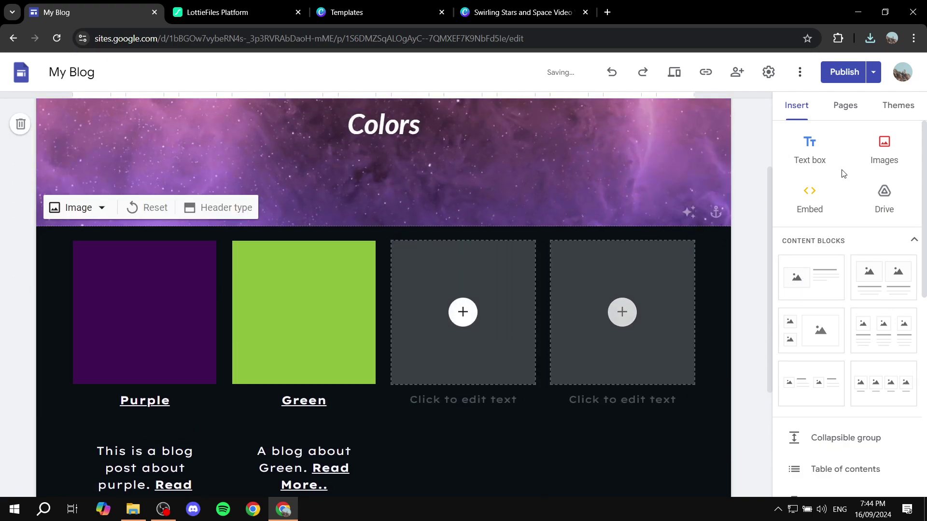
left_click(887, 153)
left_click(883, 189)
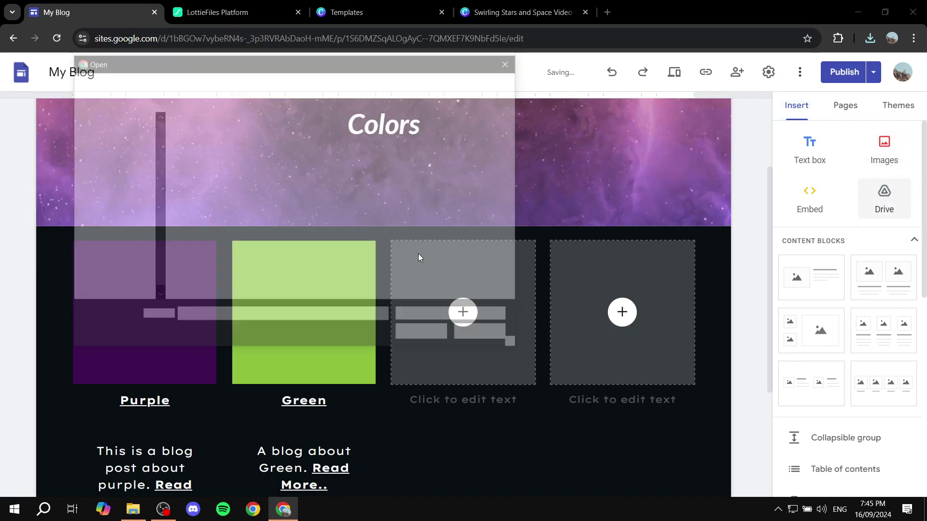
left_click(418, 159)
double_click(417, 159)
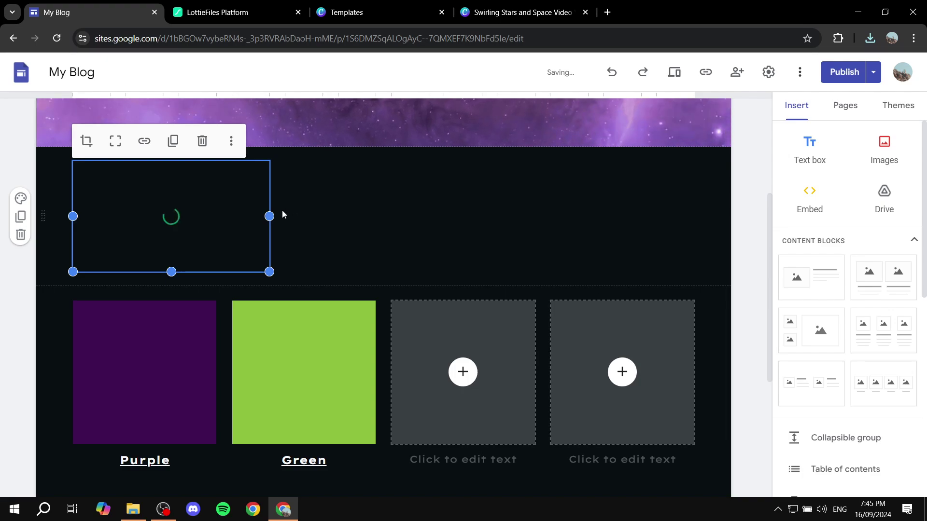
Step: Stretch the galaxy image to span the full page width
scroll(227, 217, "down", 4)
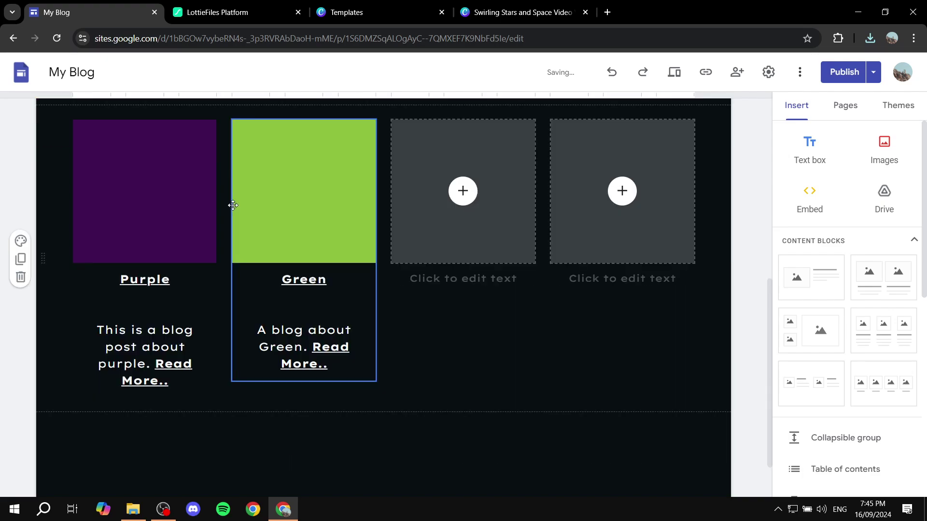
scroll(331, 204, "up", 8)
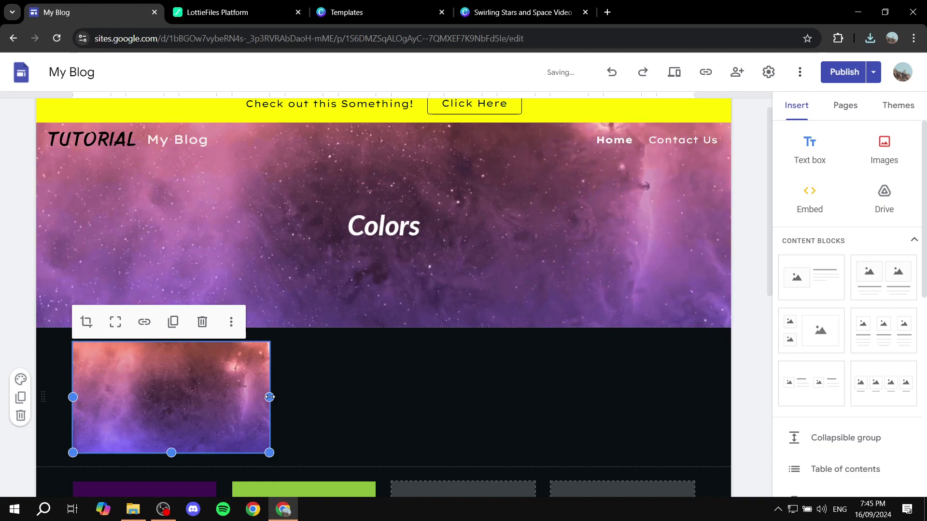
left_click_drag(269, 398, 693, 390)
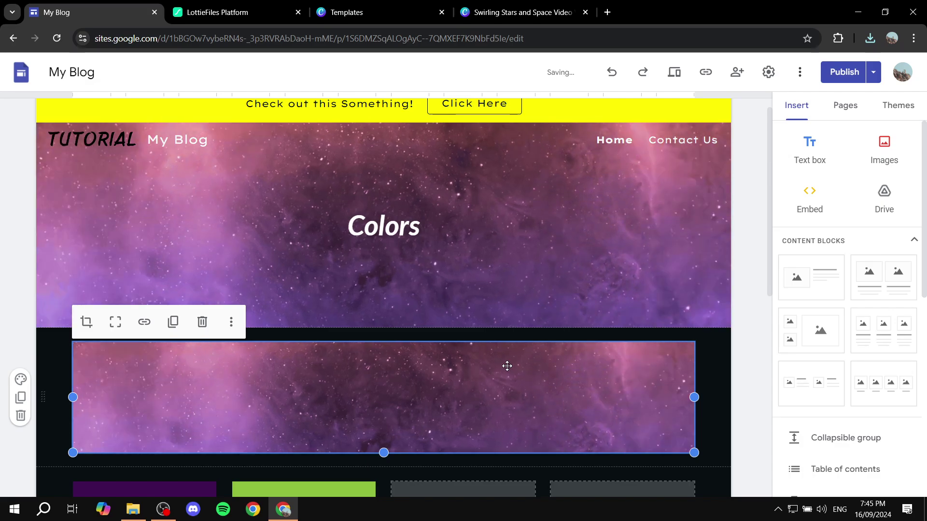
Step: On the LottieFiles dashboard, view more free community animations
scroll(395, 362, "down", 4)
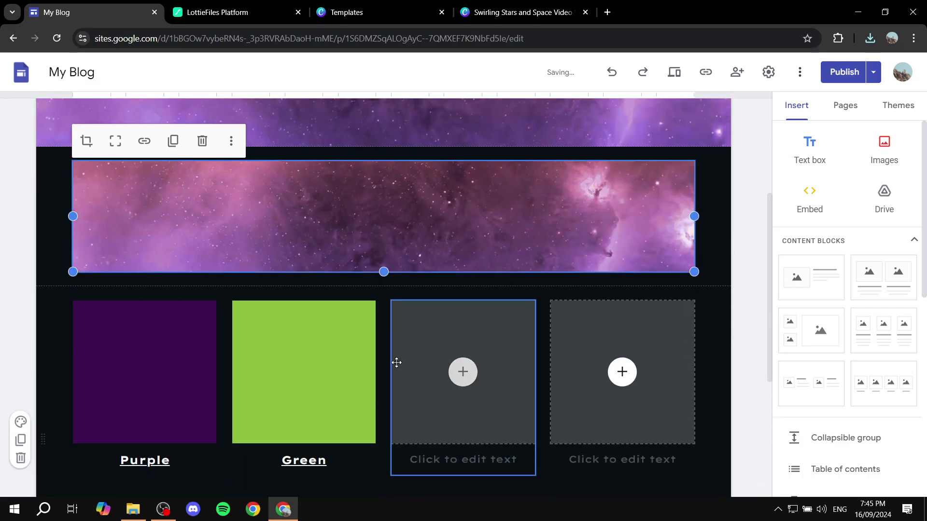
scroll(378, 339, "up", 2)
scroll(378, 339, "up", 2)
left_click(266, 6)
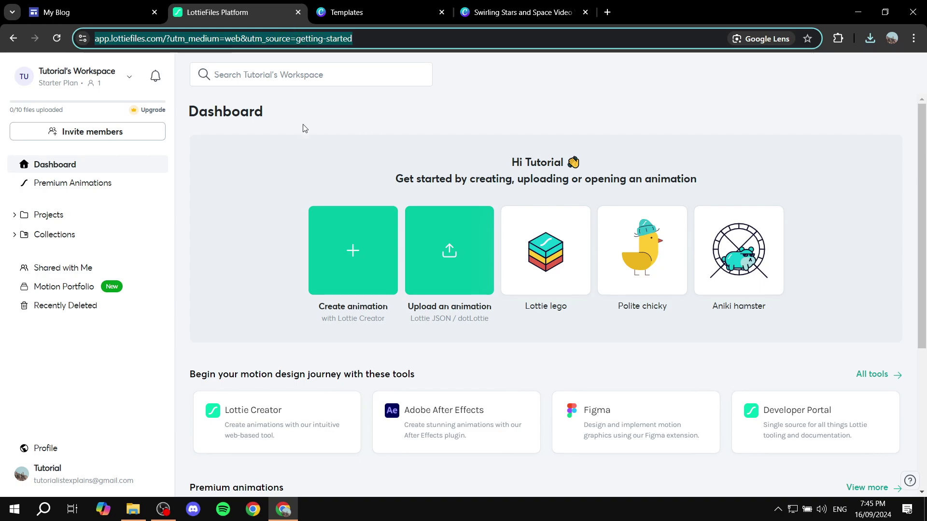
left_click(283, 169)
scroll(587, 346, "down", 3)
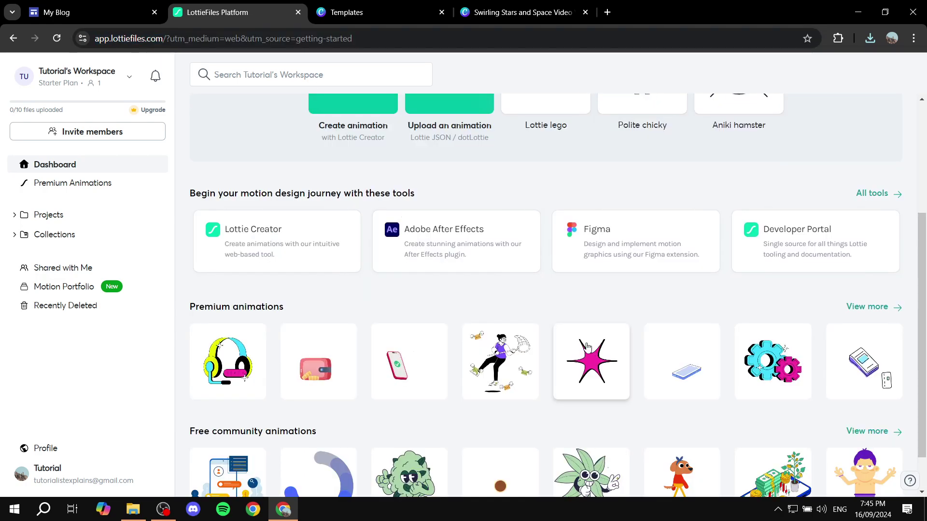
scroll(587, 347, "down", 1)
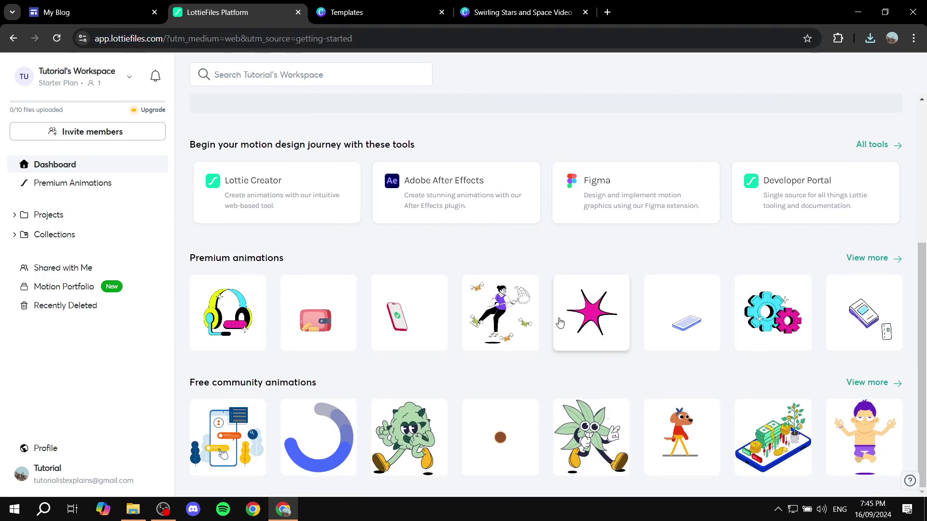
left_click(879, 386)
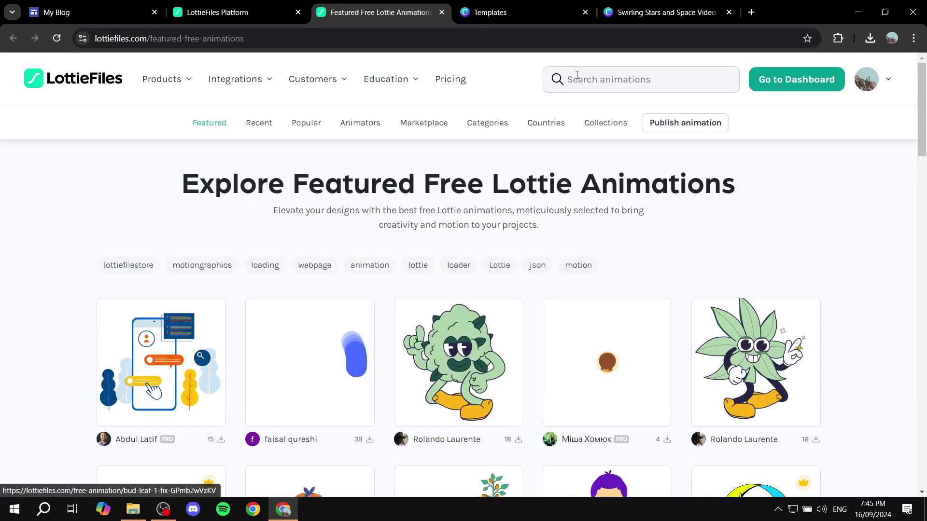
Step: Search the animation library for 'lightning' and browse the results
left_click(578, 76)
type("lightning")
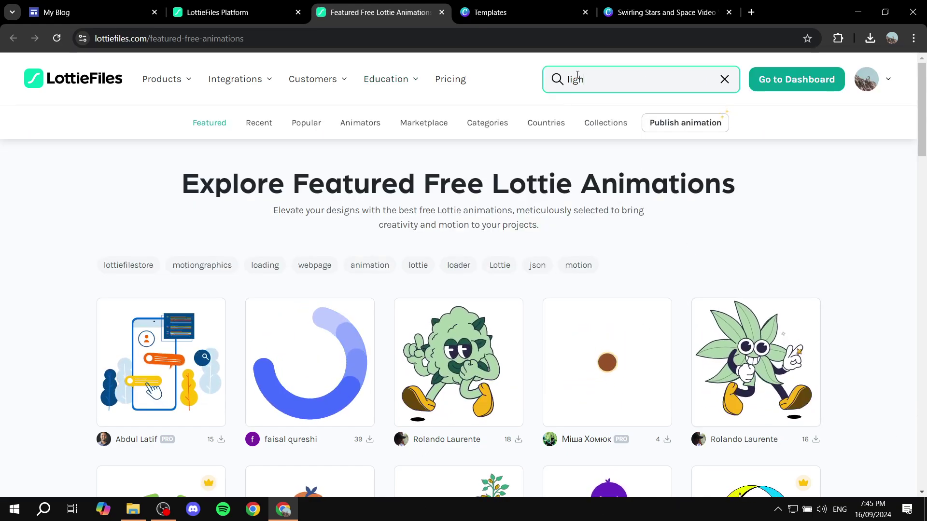
key("Return")
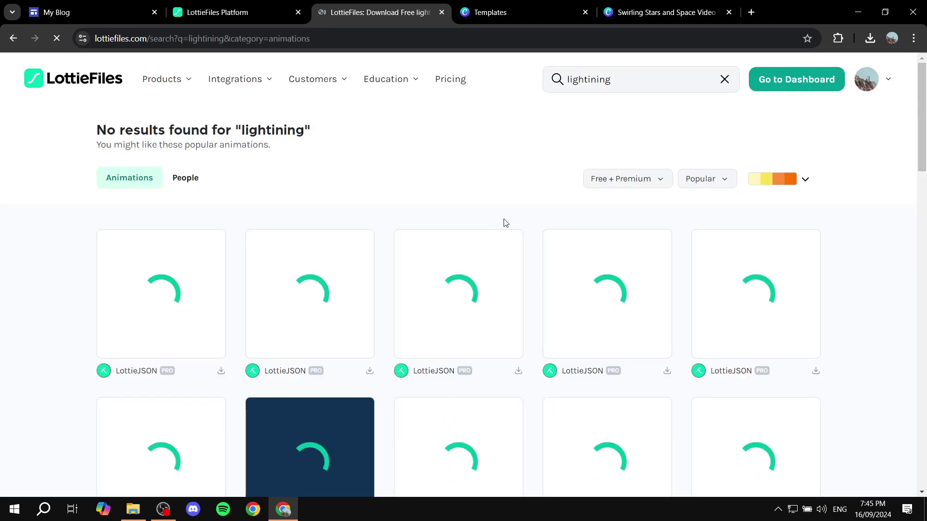
scroll(408, 232, "down", 3)
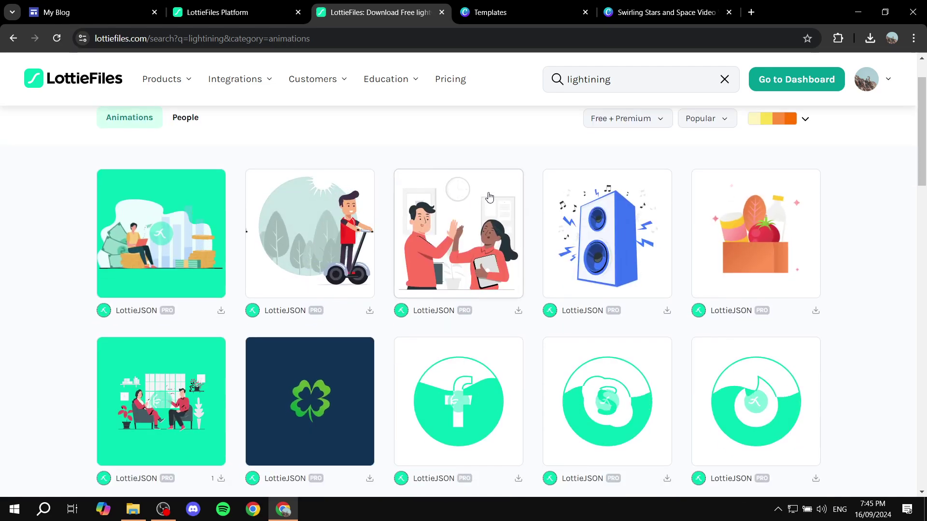
scroll(483, 217, "up", 3)
scroll(552, 196, "down", 5)
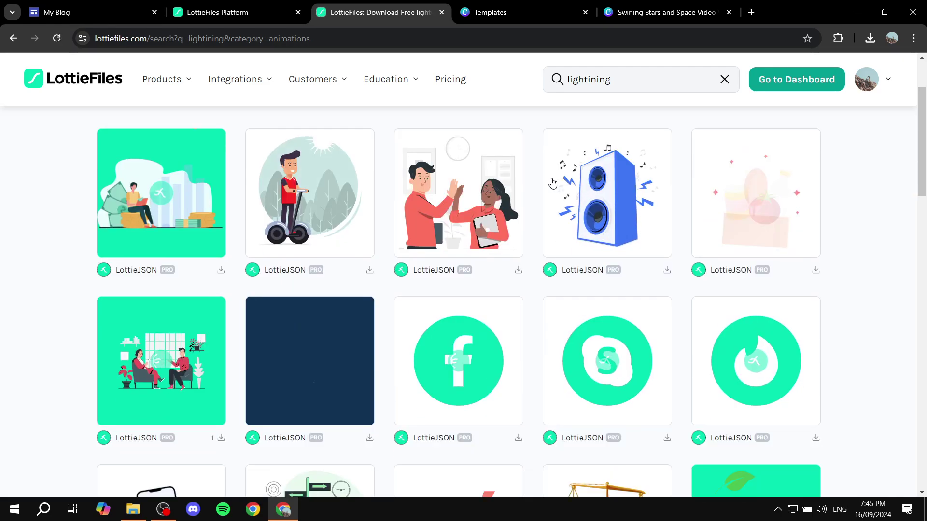
scroll(574, 164, "up", 5)
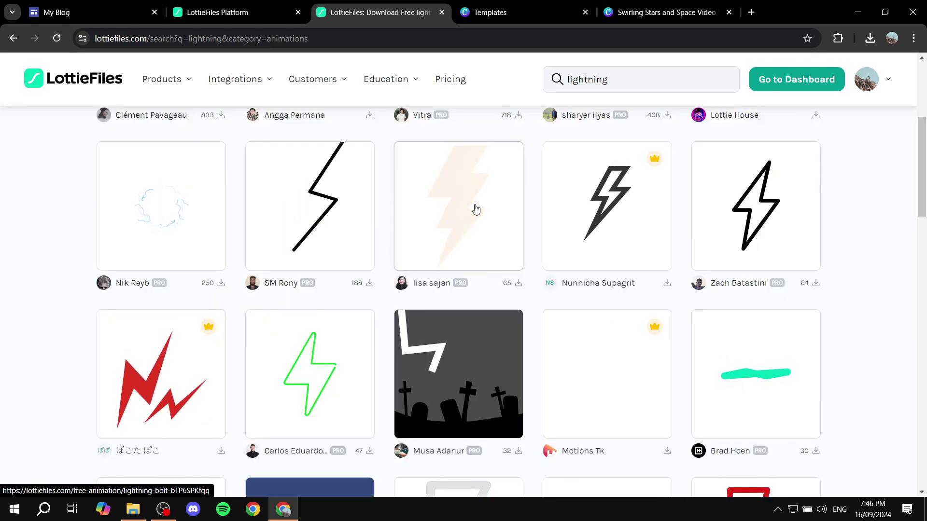
Step: Open the orange lightning bolt animation and generate its embed HTML
left_click(447, 233)
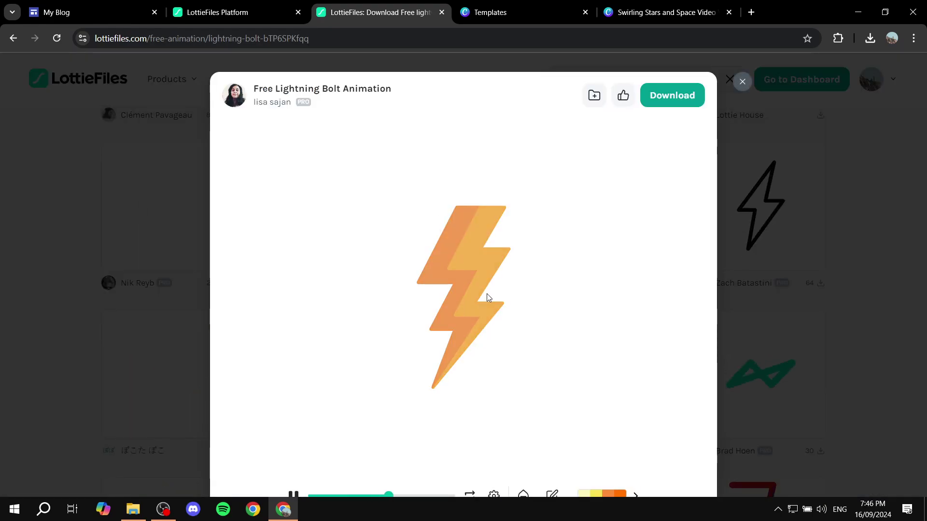
scroll(482, 296, "down", 2)
scroll(603, 283, "down", 3)
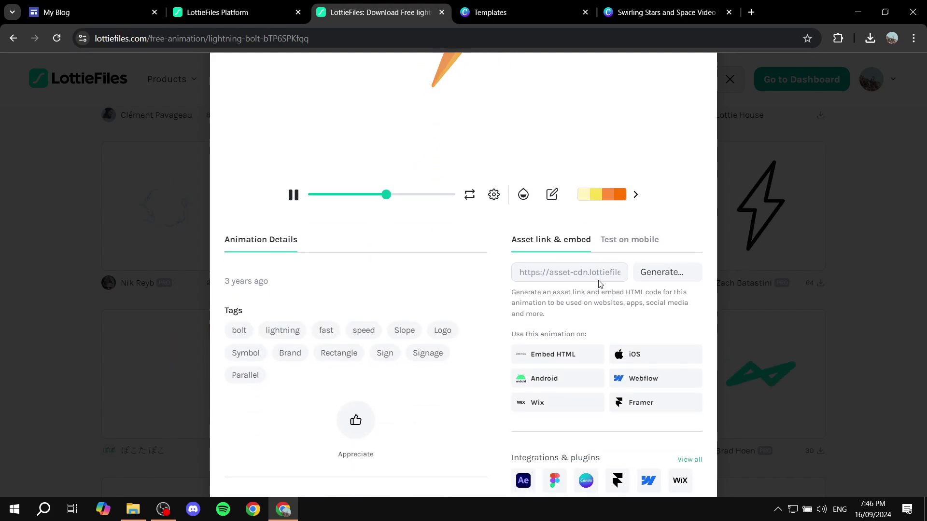
scroll(575, 313, "down", 1)
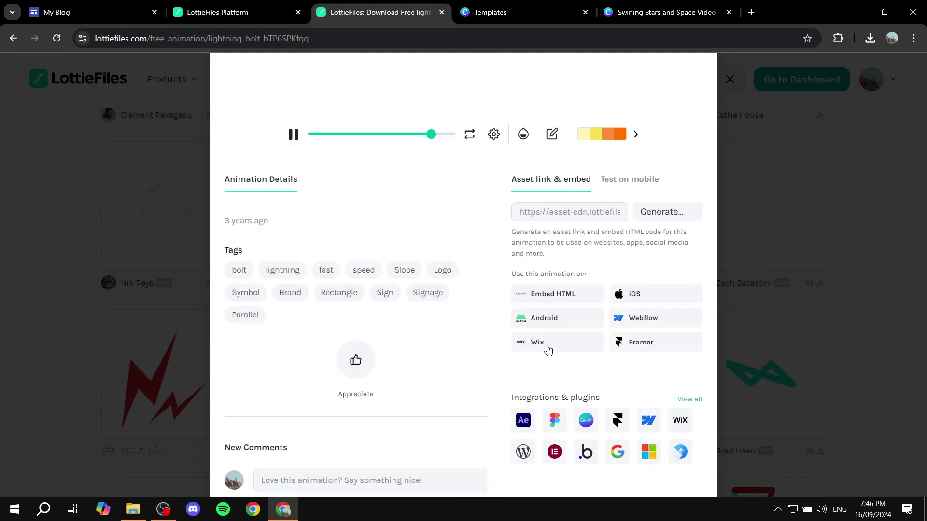
left_click(555, 294)
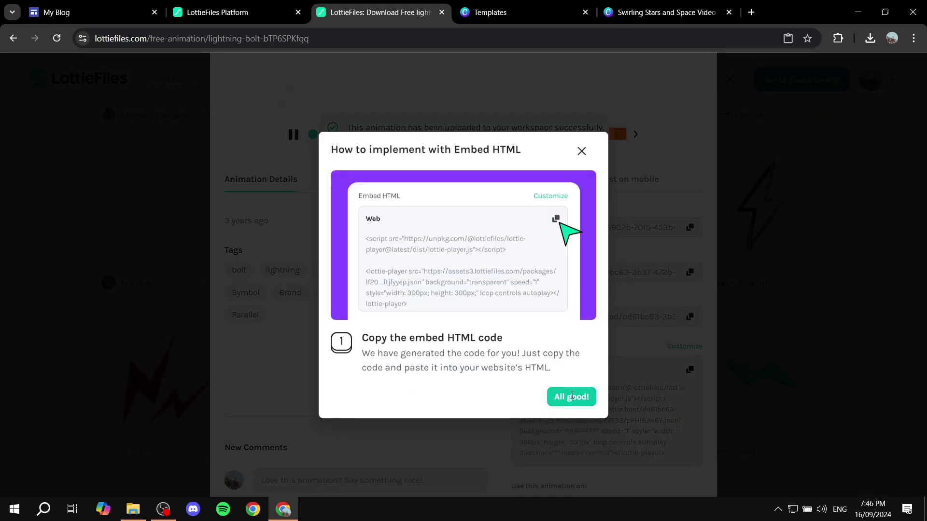
left_click(572, 395)
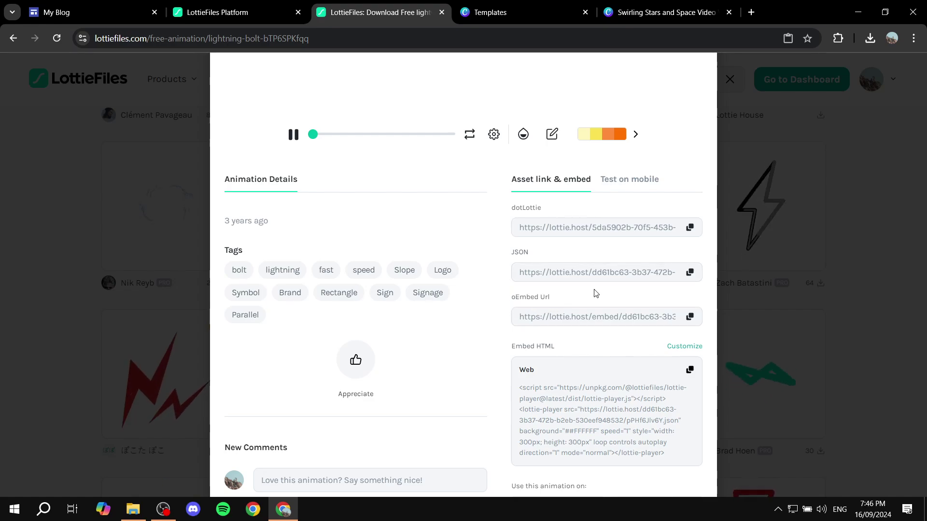
Step: Copy the lightning animation's oEmbed URL and web embed HTML code
left_click(689, 319)
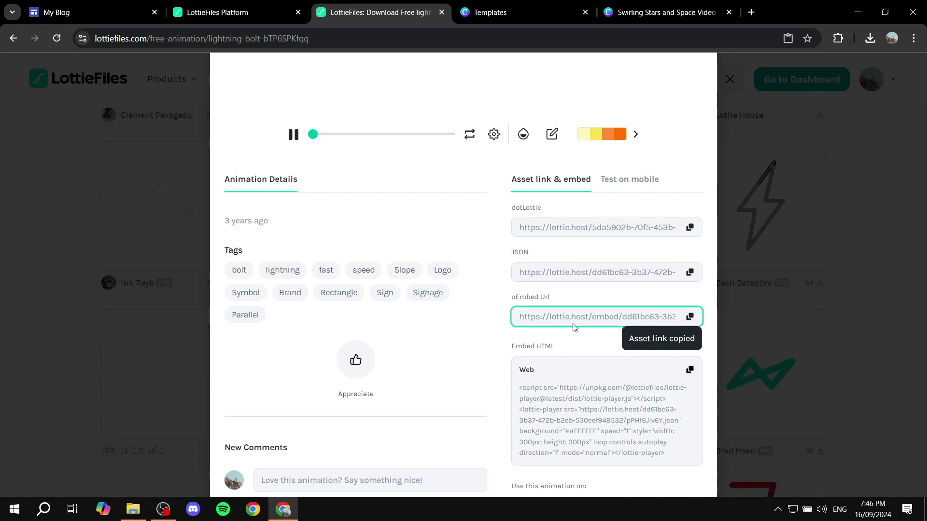
left_click(689, 371)
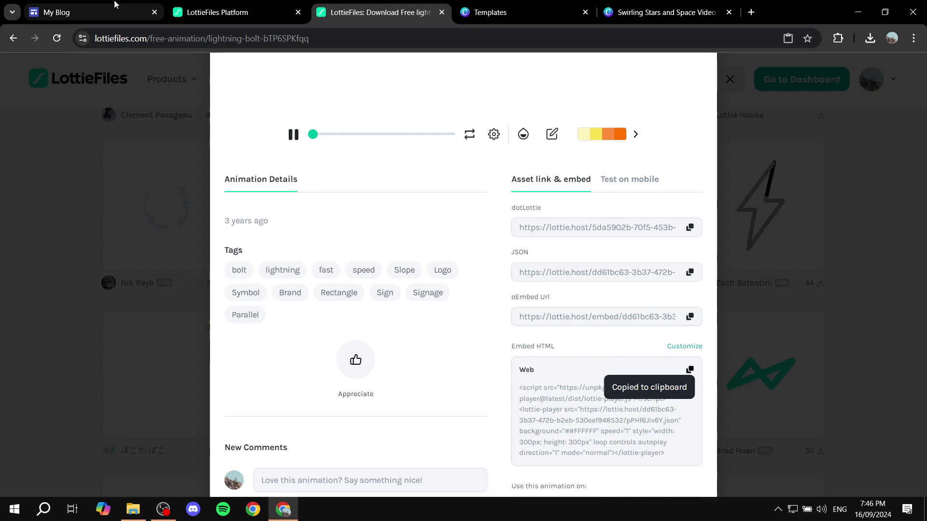
left_click(94, 5)
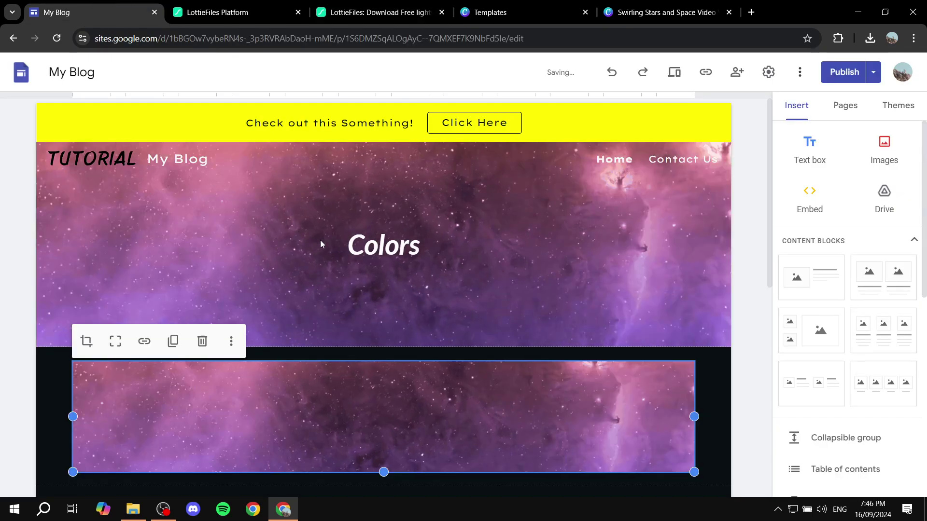
scroll(320, 244, "down", 3)
left_click(822, 199)
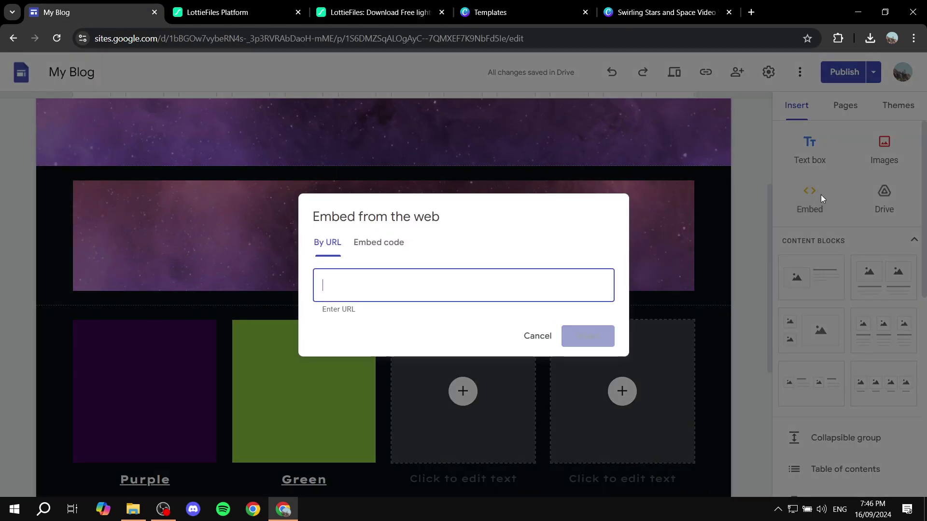
left_click(372, 223)
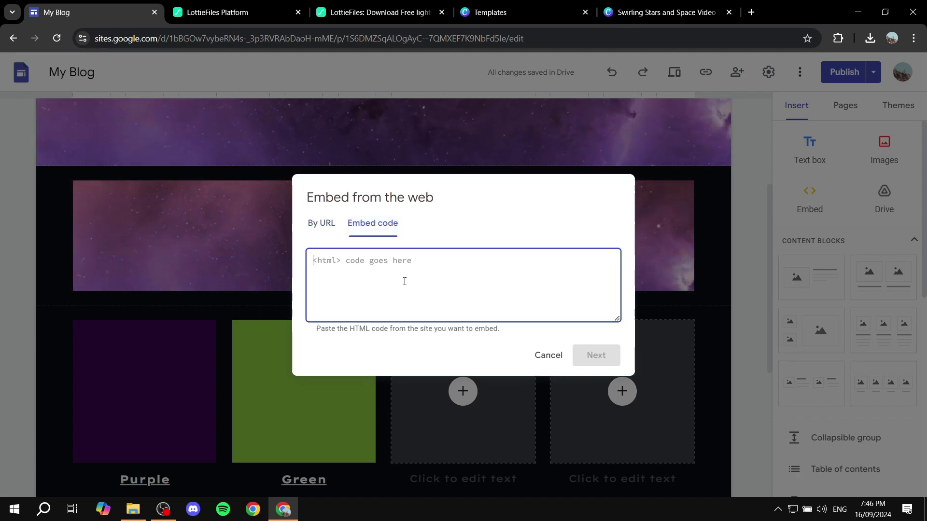
key("ctrl+v")
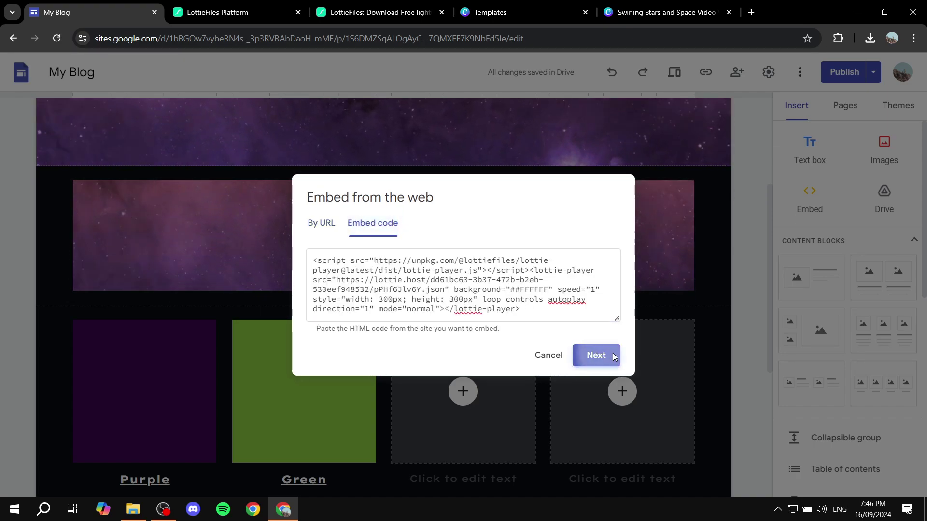
left_click(595, 353)
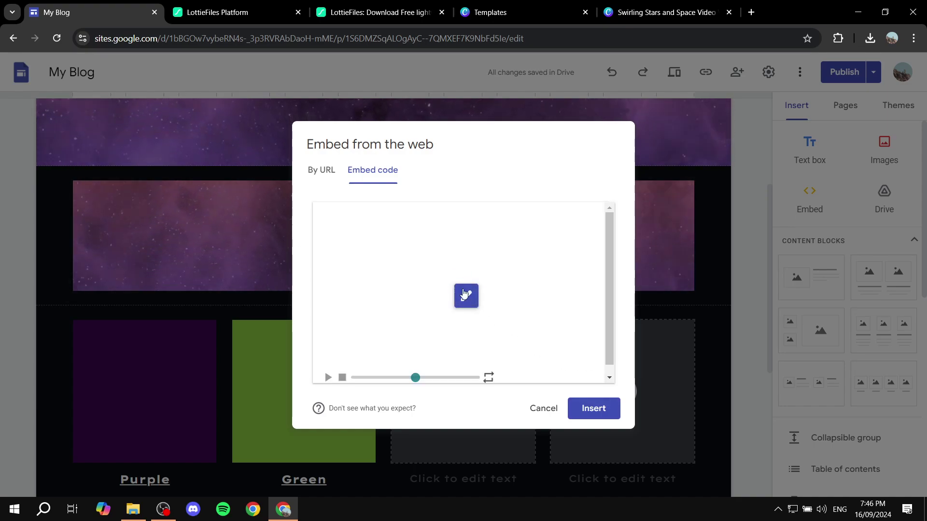
left_click(594, 416)
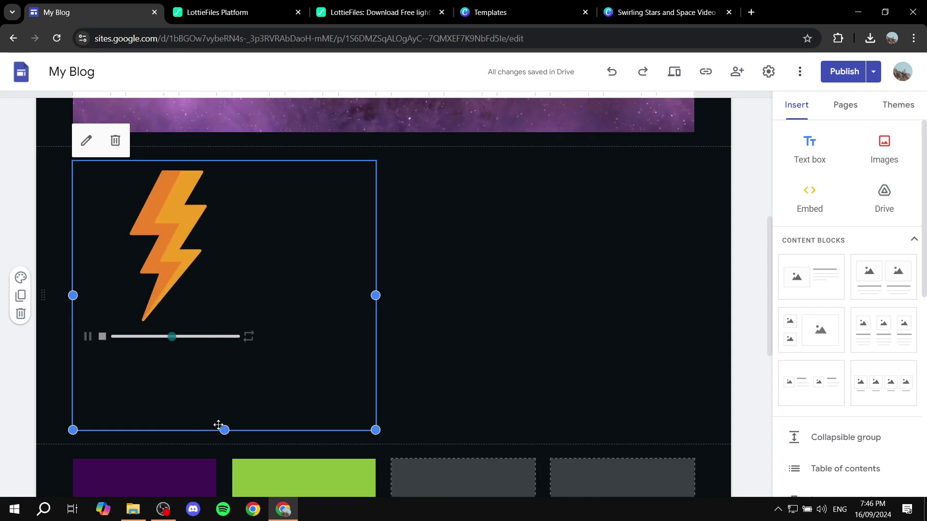
Step: Delete the earlier embed block and recopy the lightning animation's oEmbed URL
left_click(122, 144)
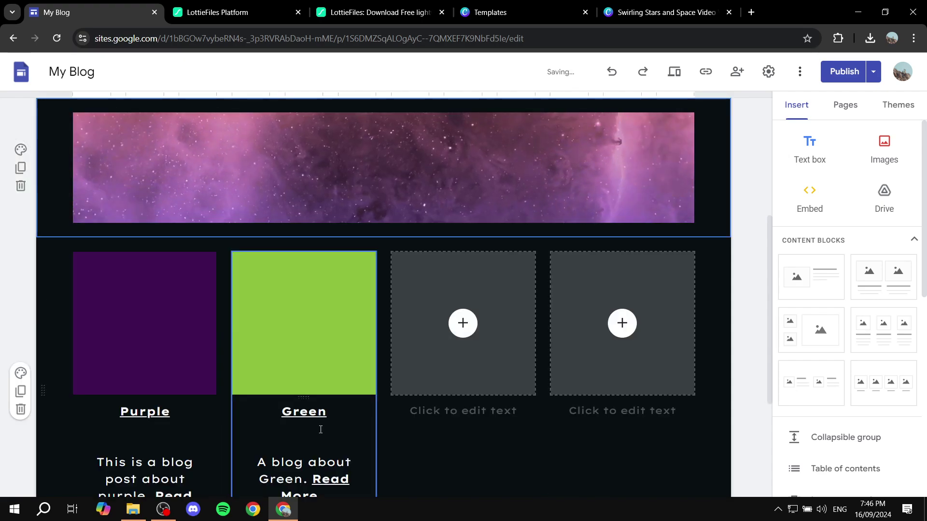
left_click(239, 7)
left_click(381, 11)
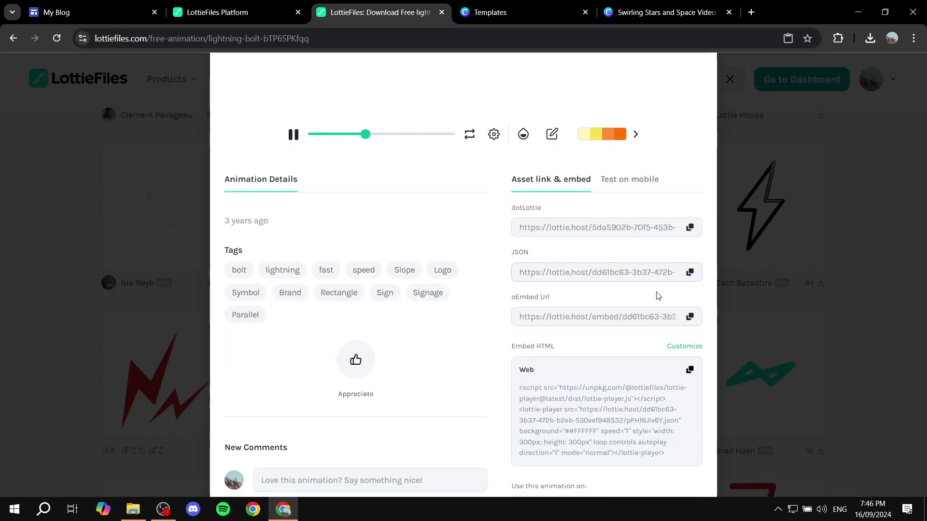
left_click(690, 317)
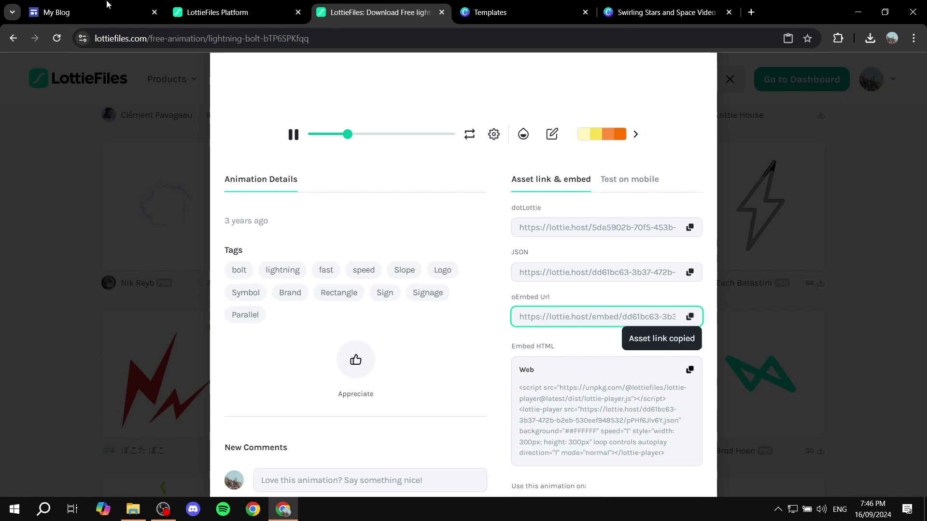
Step: Embed the lightning animation on My Blog as a whole-page embed
left_click(92, 12)
left_click(808, 197)
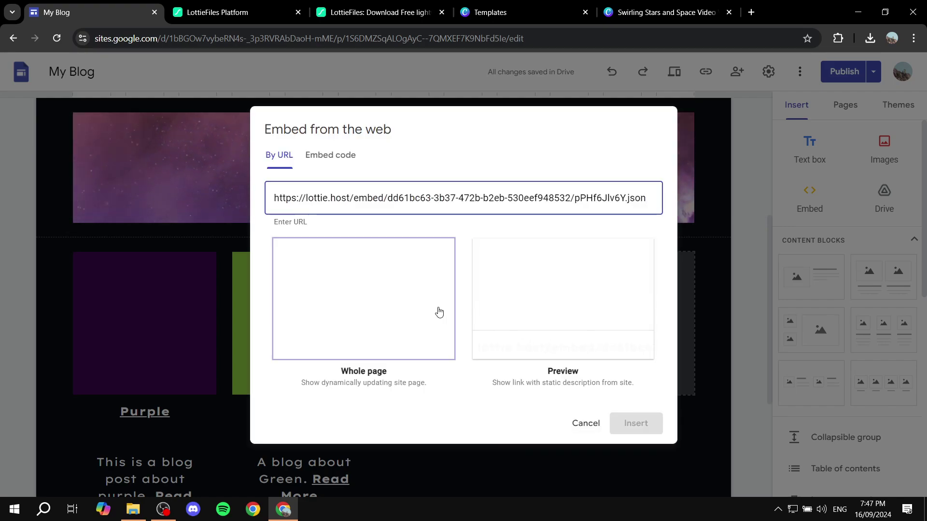
left_click(399, 310)
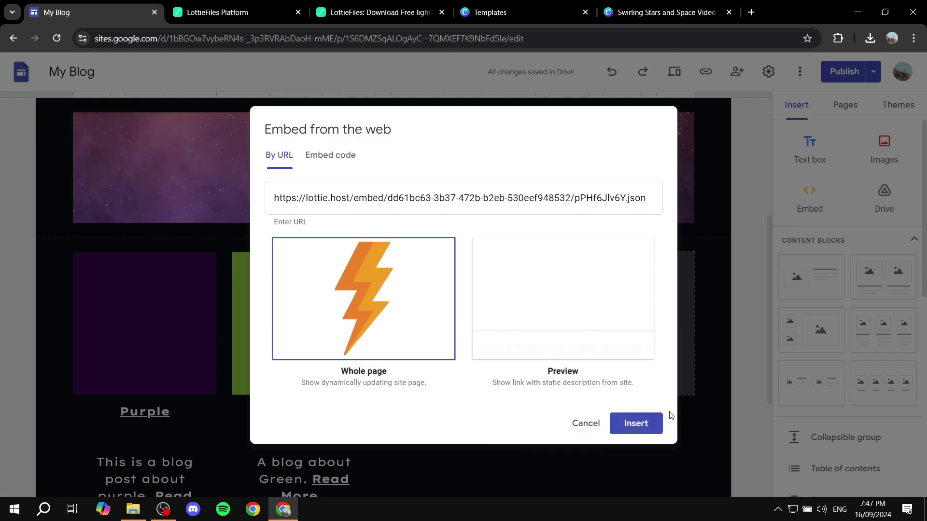
left_click(647, 424)
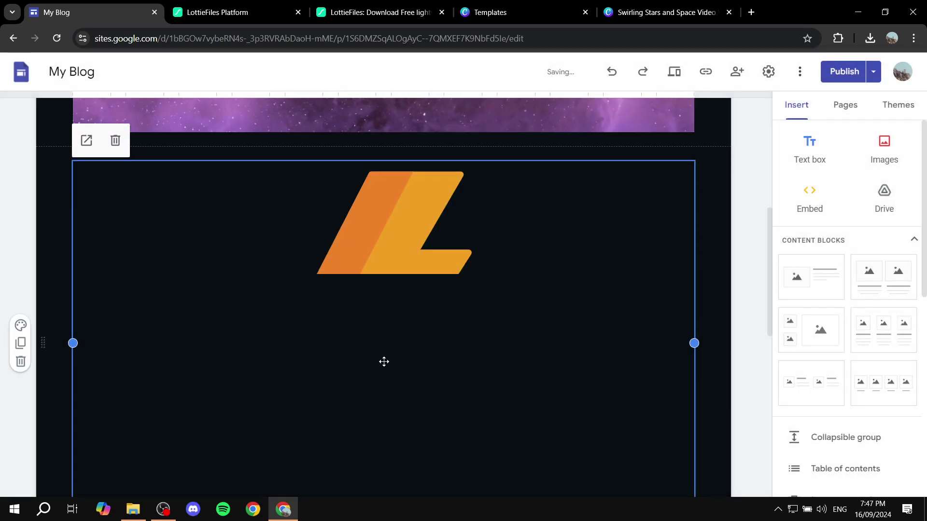
Step: Move the lightning-bolt embed up into the nebula header, just beneath the Colors title
scroll(404, 368, "down", 3)
scroll(456, 278, "up", 3)
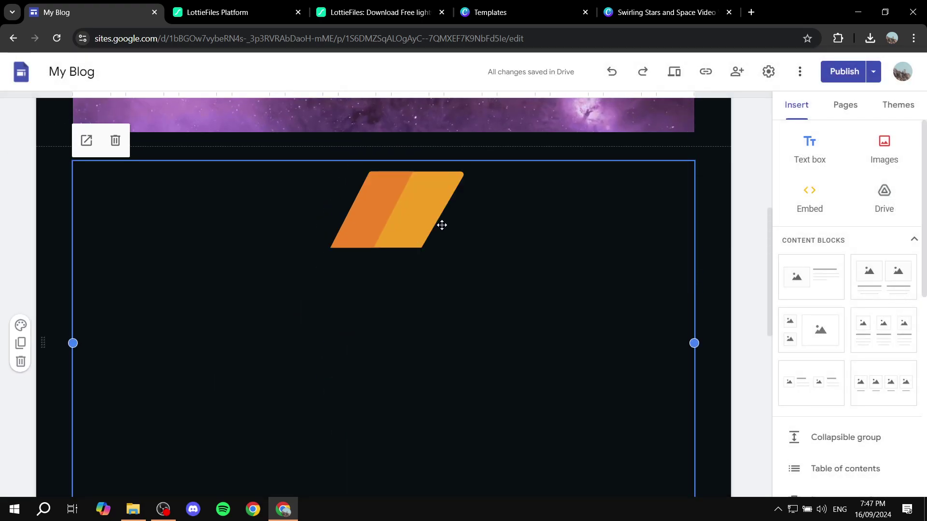
scroll(471, 320, "down", 2)
scroll(468, 305, "down", 1)
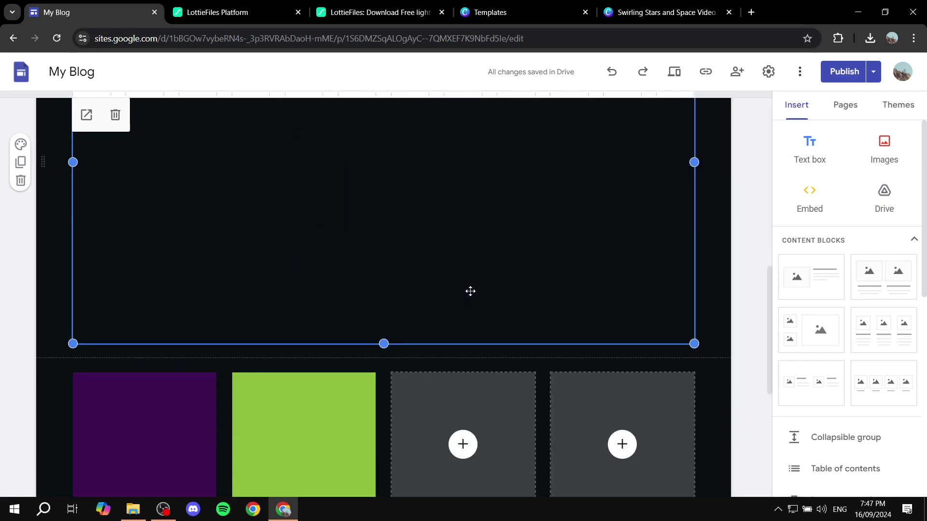
scroll(470, 291, "up", 3)
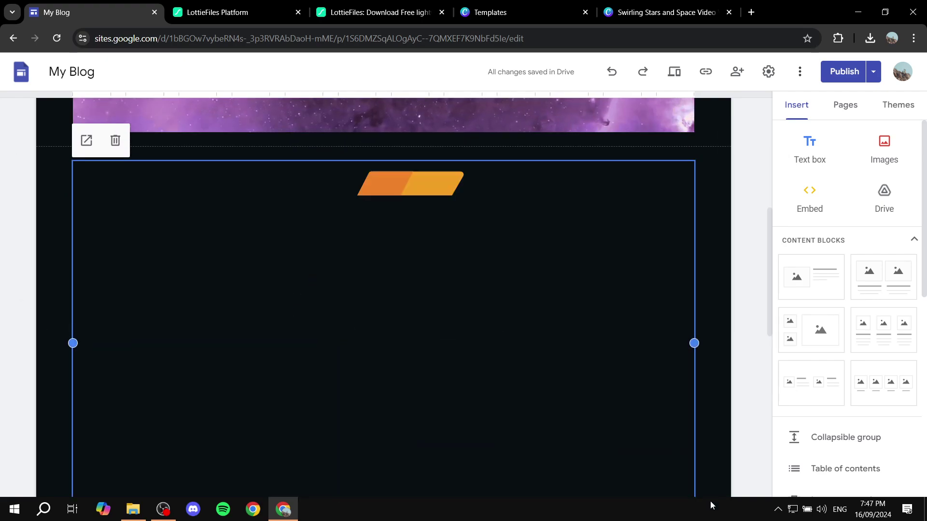
scroll(631, 392, "down", 1)
left_click_drag(520, 278, 309, 261)
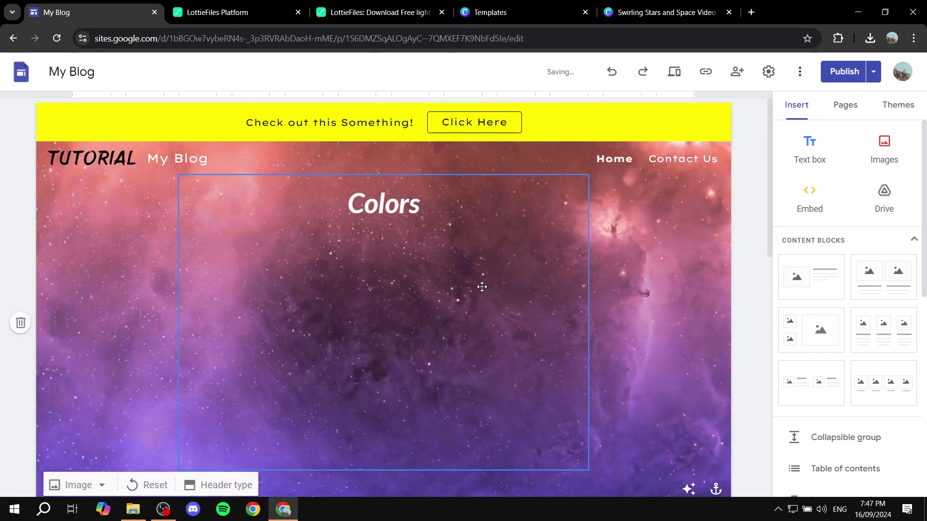